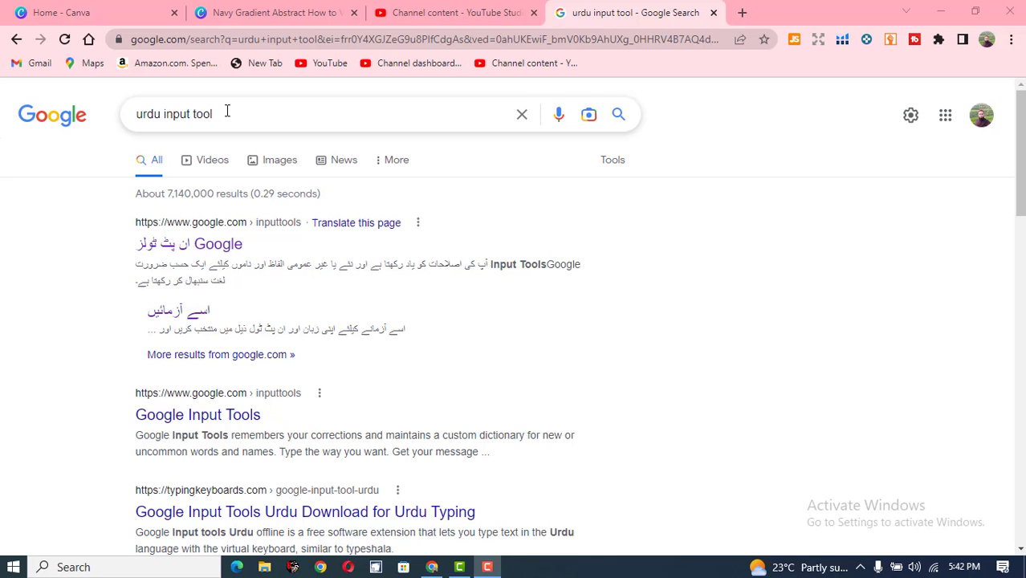
# - Run a Google search for 'urdu input tool'
pyautogui.moveTo(227, 111); pyautogui.dragTo(132, 114)
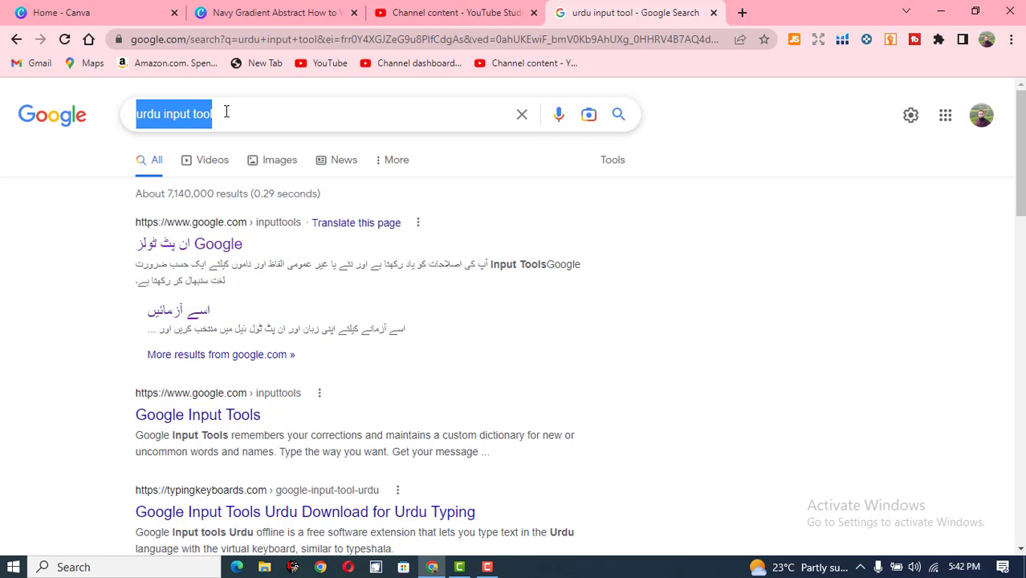
pyautogui.click(618, 115)
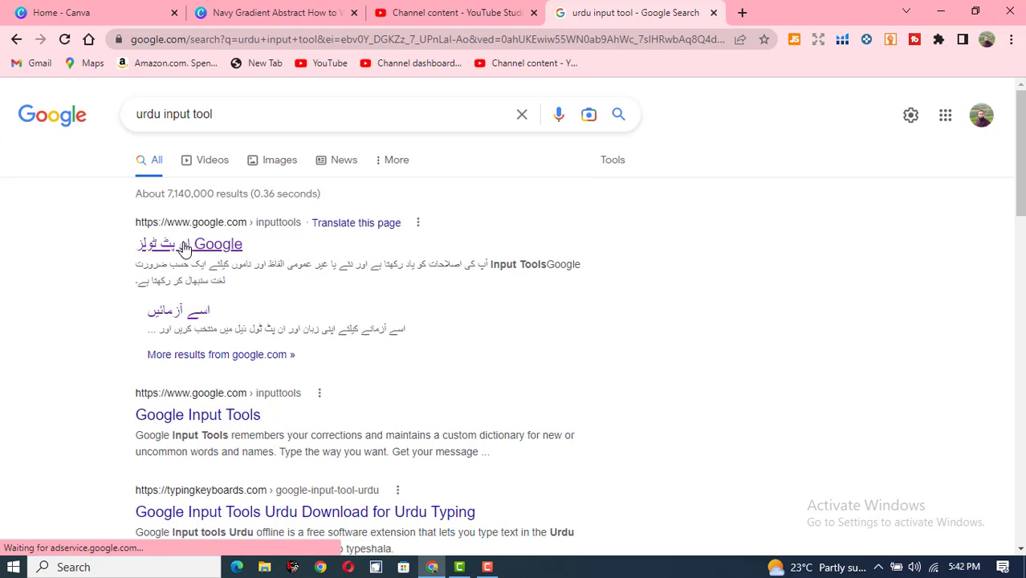
# - Open the Urdu Input Tools result in English and go to the zoomed-in try-it-out page
pyautogui.click(196, 251)
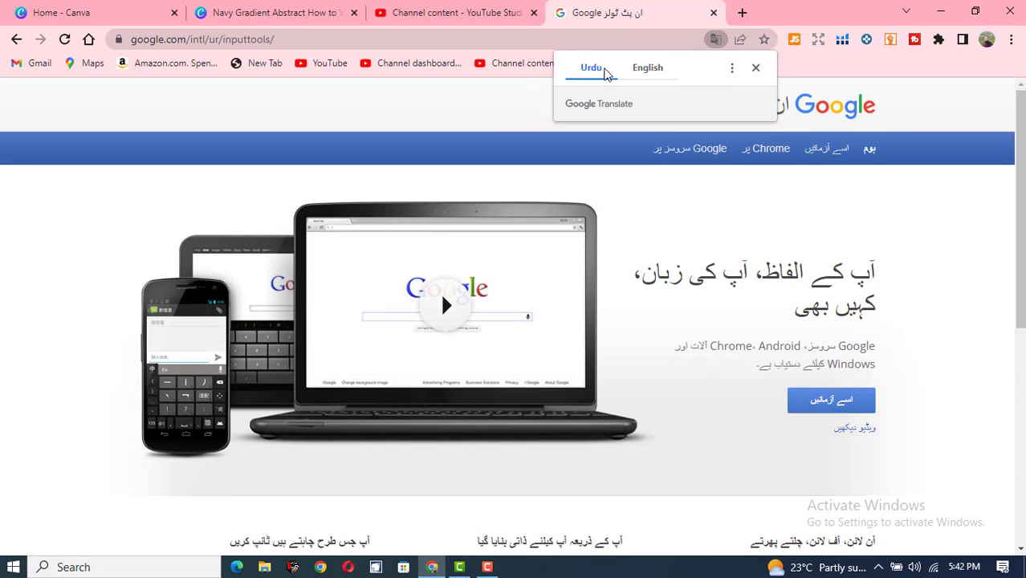
pyautogui.click(658, 71)
pyautogui.click(848, 406)
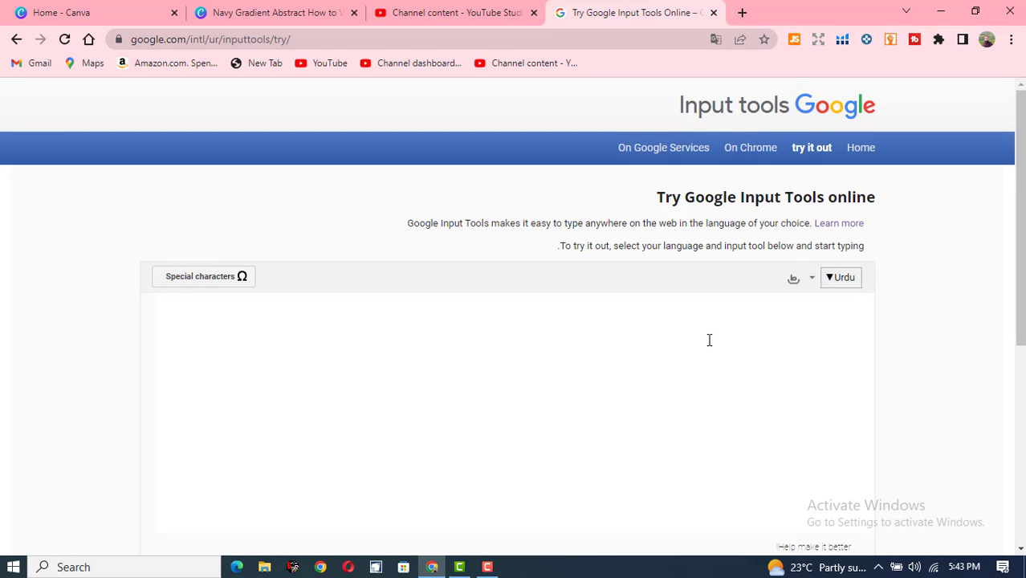
pyautogui.hotkey('ctrl', '+')
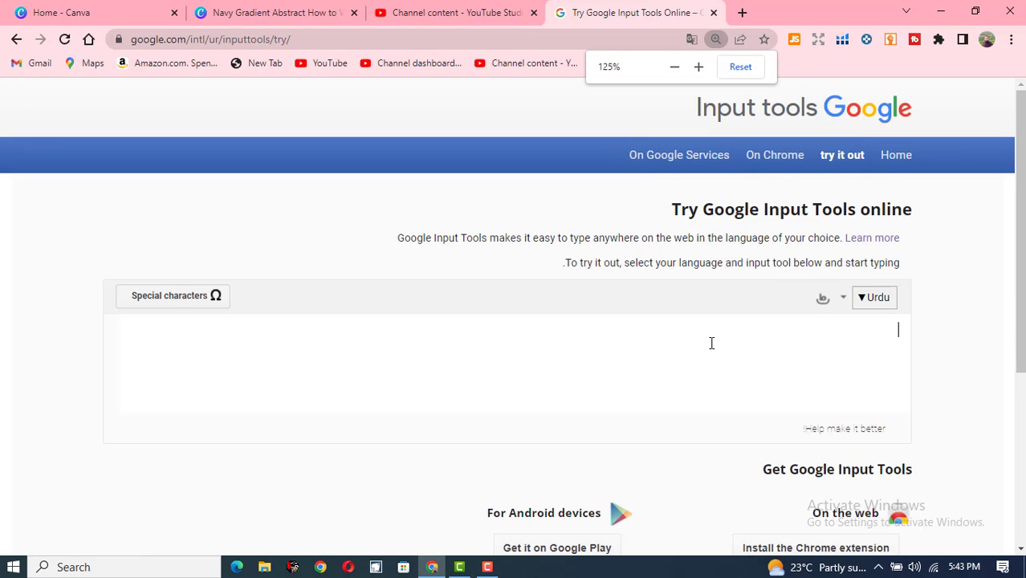
pyautogui.scroll(-3, 711, 345)
pyautogui.scroll(3, 715, 347)
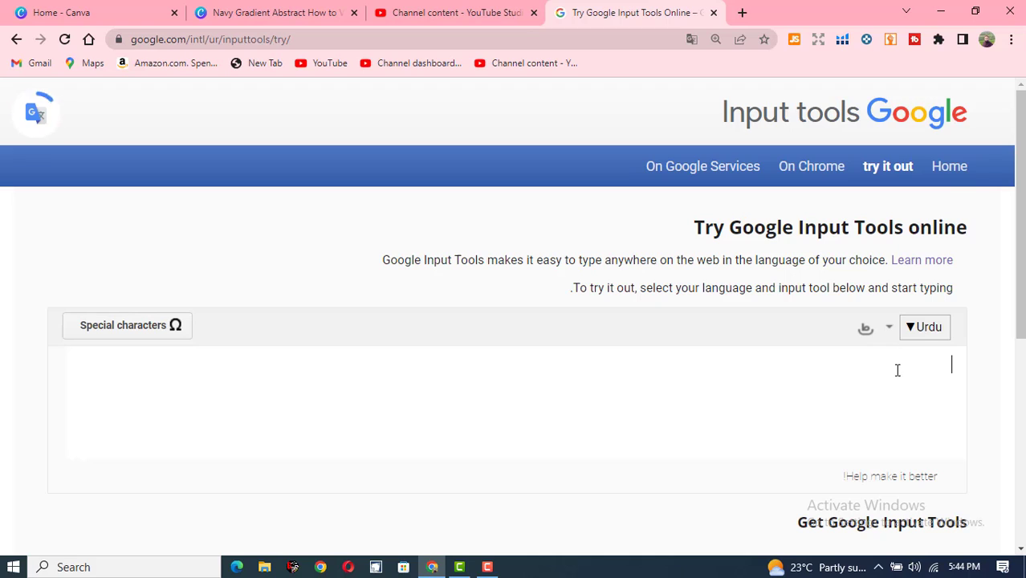
# - Transliterate 'sardard hussain' into Urdu, producing the misspelled line سردرد حسین
pyautogui.write('sard')
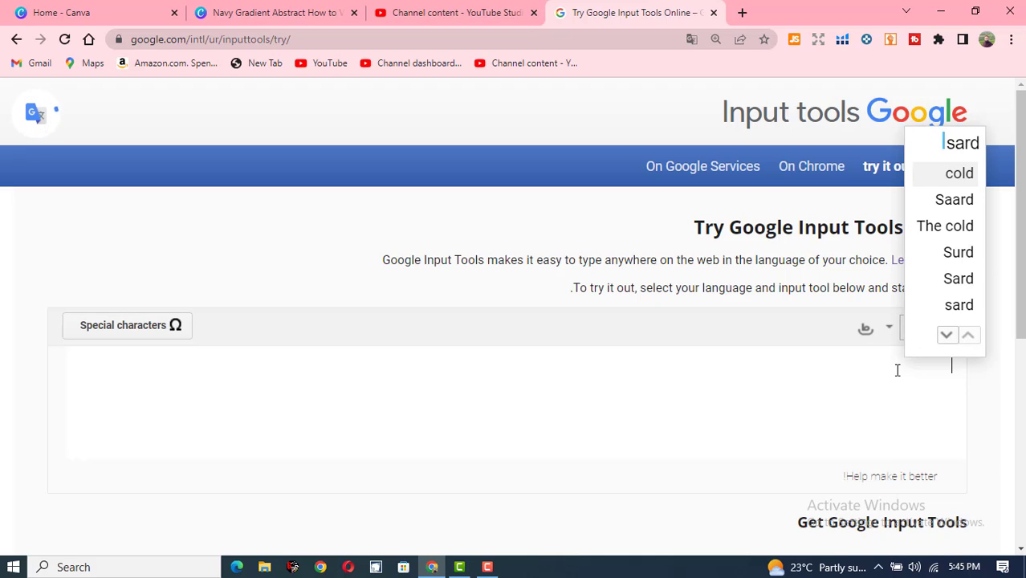
pyautogui.write('a')
pyautogui.press('BackSpace')
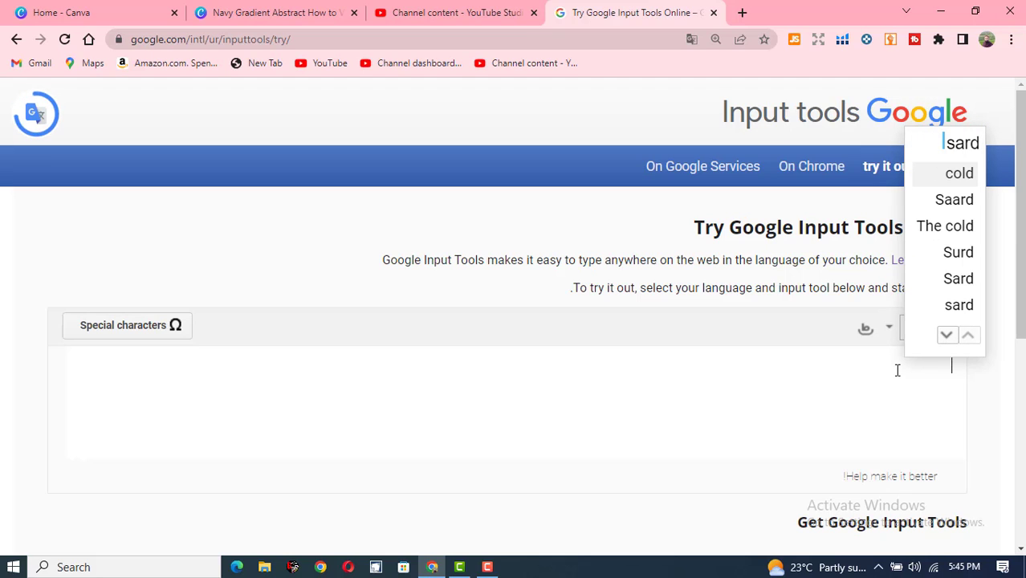
pyautogui.write('ard')
pyautogui.press('space')
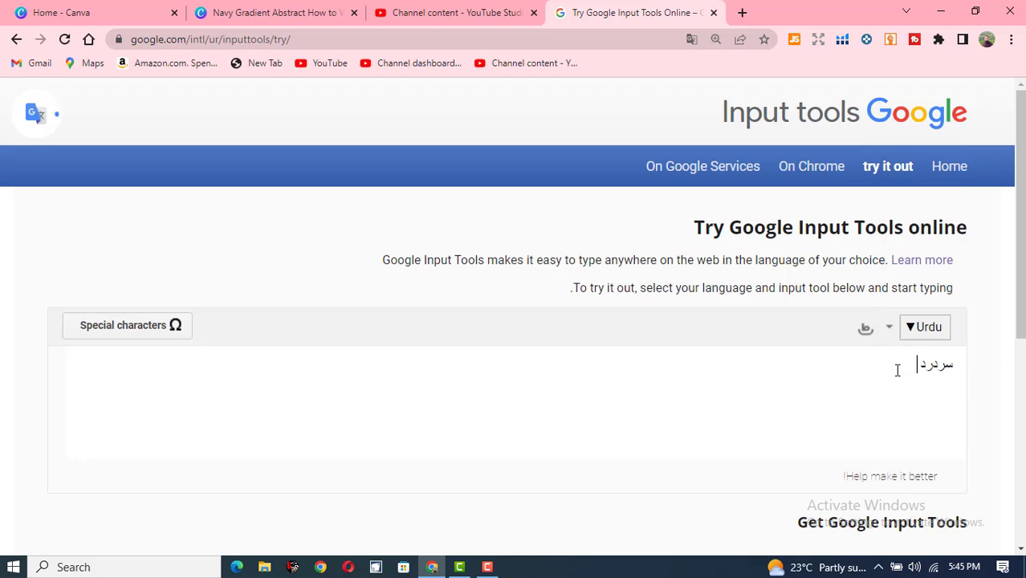
pyautogui.write('hussain')
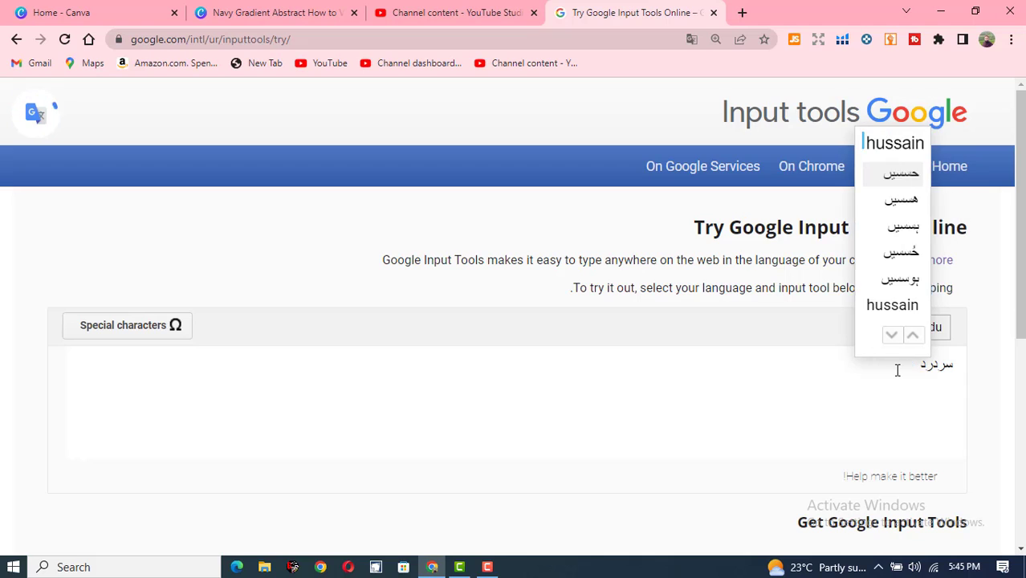
pyautogui.press('space')
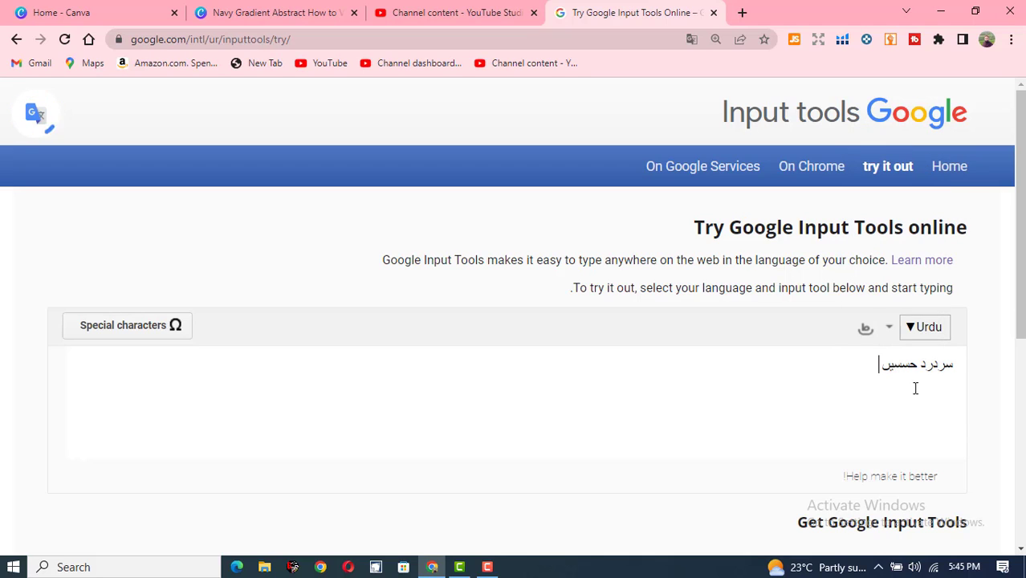
# - Replace that line by retyping 'sardar hussain' so it reads سردار حسین
pyautogui.click(919, 366)
pyautogui.moveTo(878, 365); pyautogui.dragTo(956, 370)
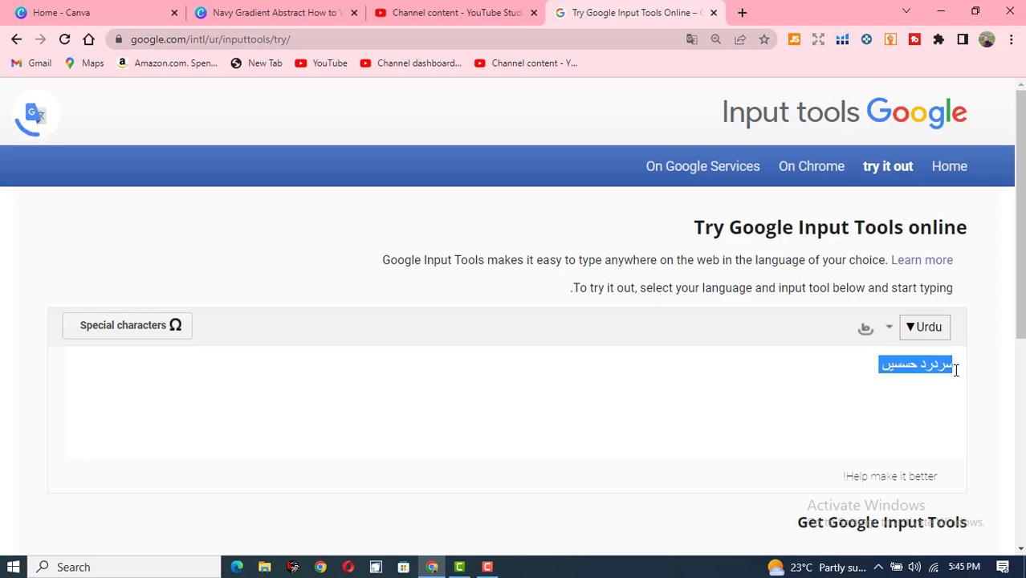
pyautogui.write('sardar')
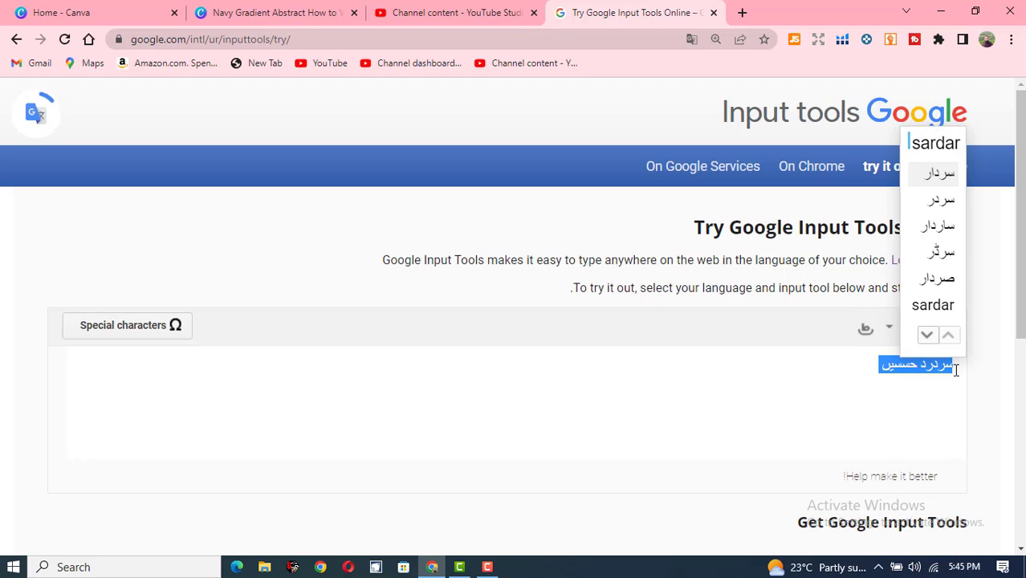
pyautogui.press('Delete')
pyautogui.write('Sardar')
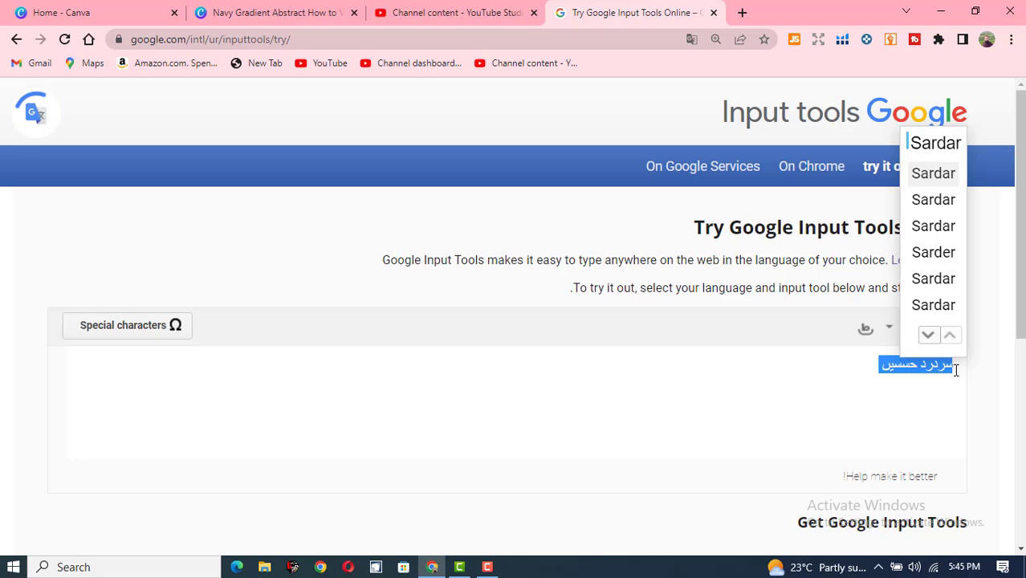
pyautogui.write(' hussain')
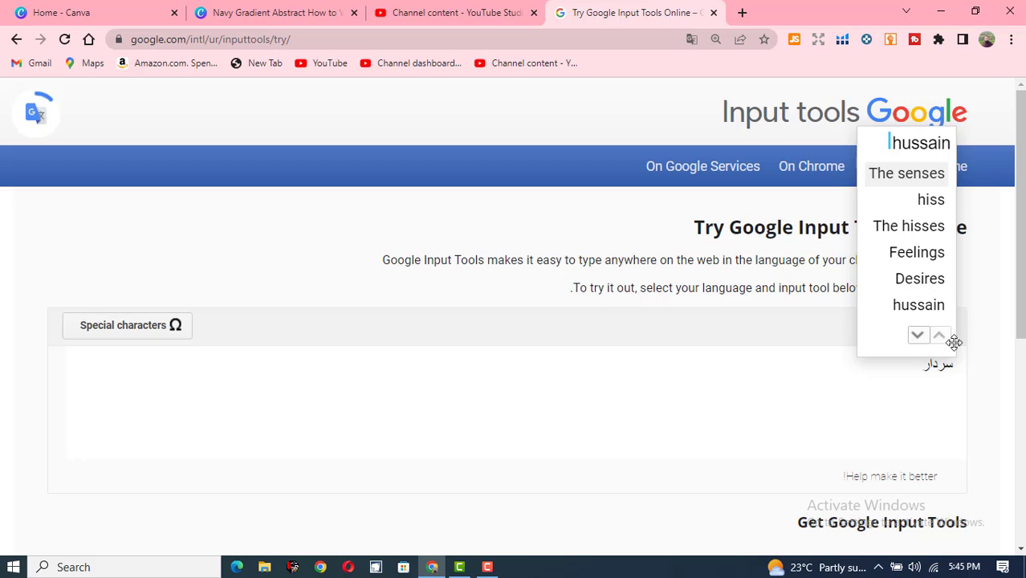
pyautogui.press('space')
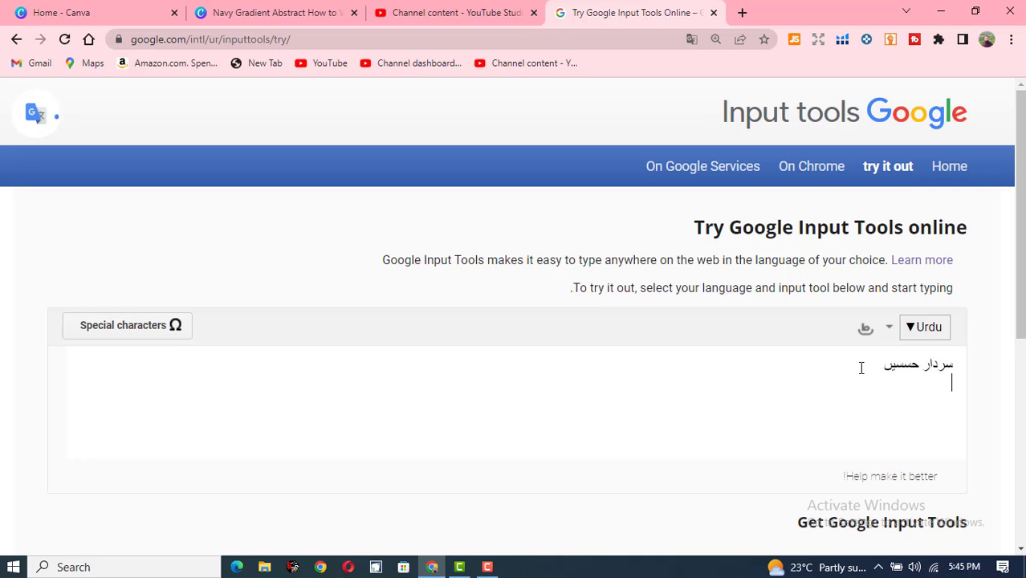
# - Type 'Assalm o Alaikum ap kahan hain' as a new line, giving اسلام و علیکم اپ کہاں ہیں
pyautogui.write('A')
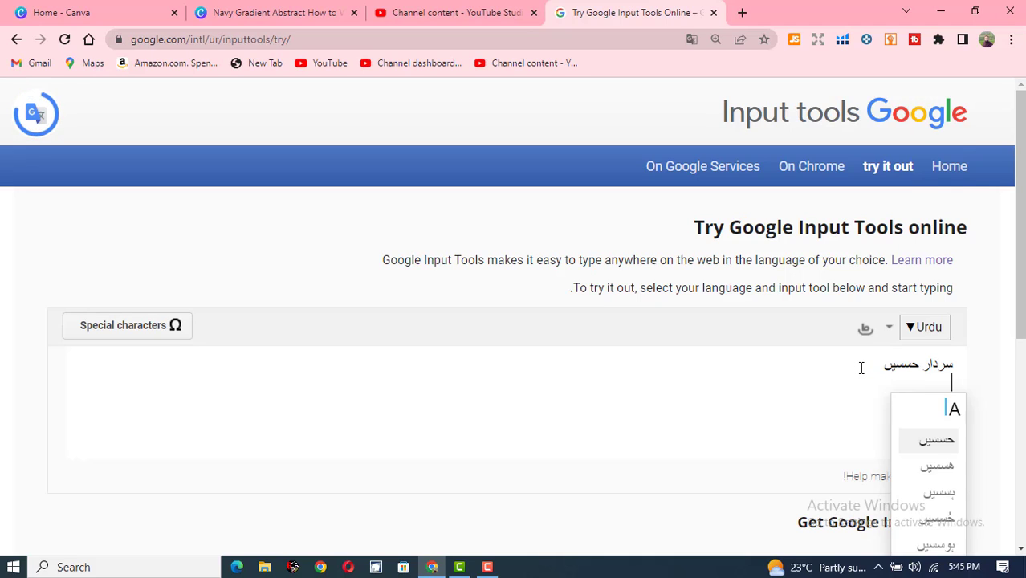
pyautogui.write('ssalm o Al')
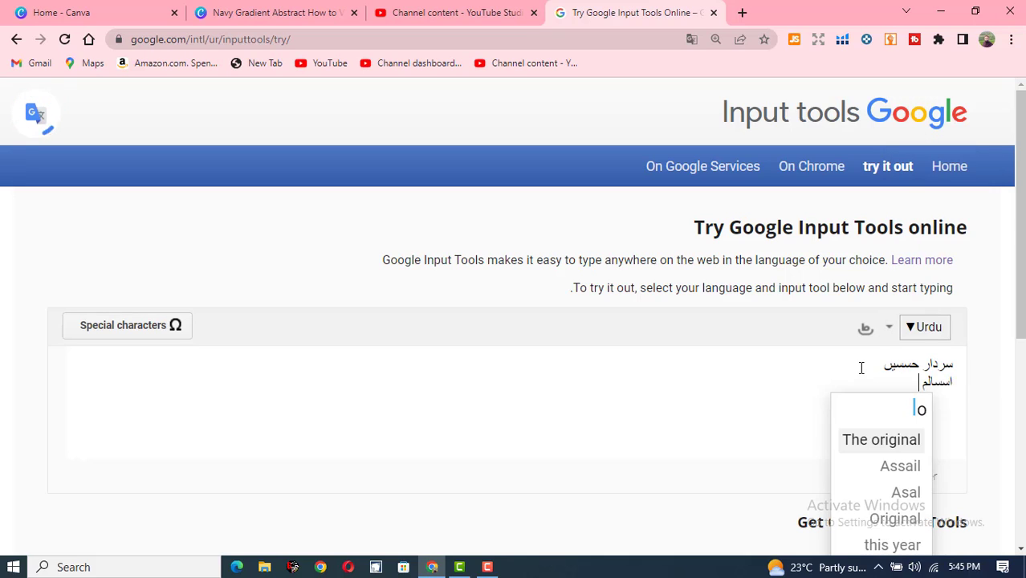
pyautogui.write('aikum')
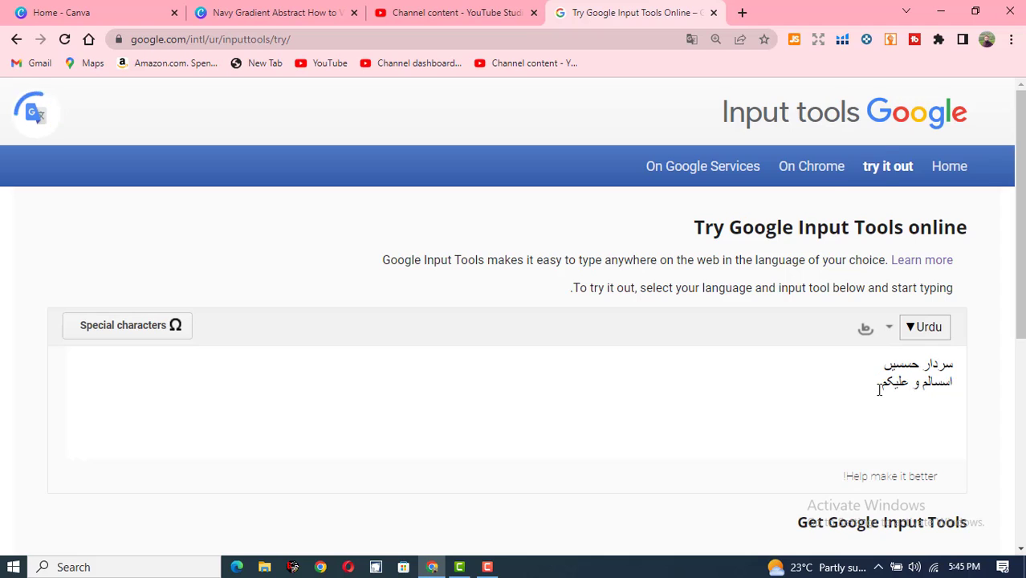
pyautogui.write('ap kahan han')
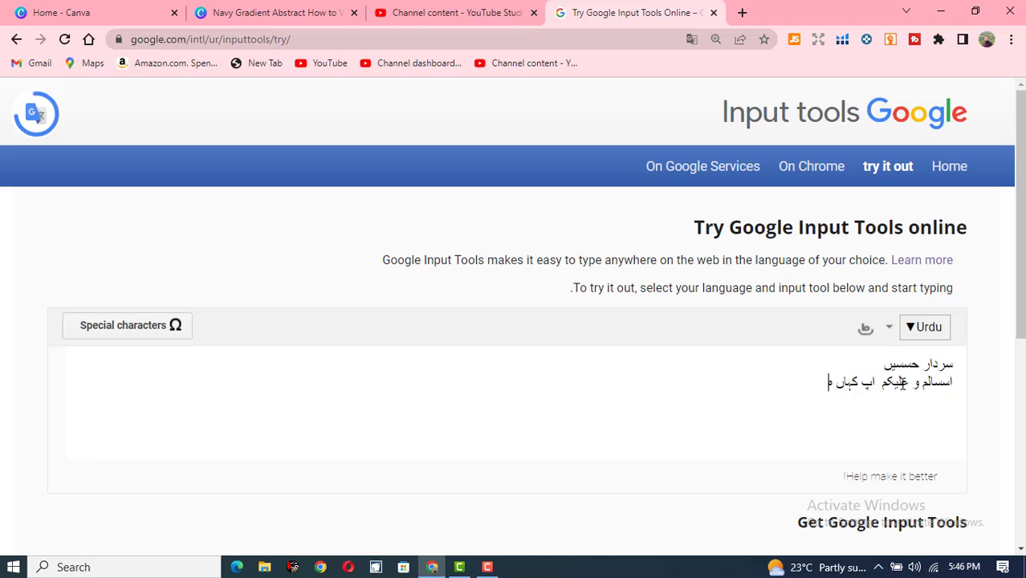
pyautogui.write(' ha')
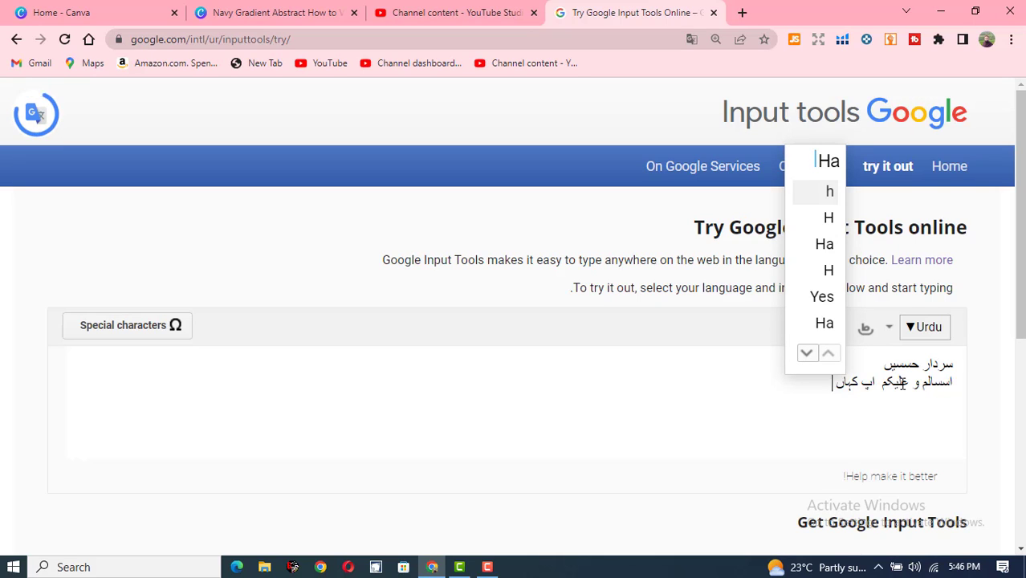
pyautogui.write('in')
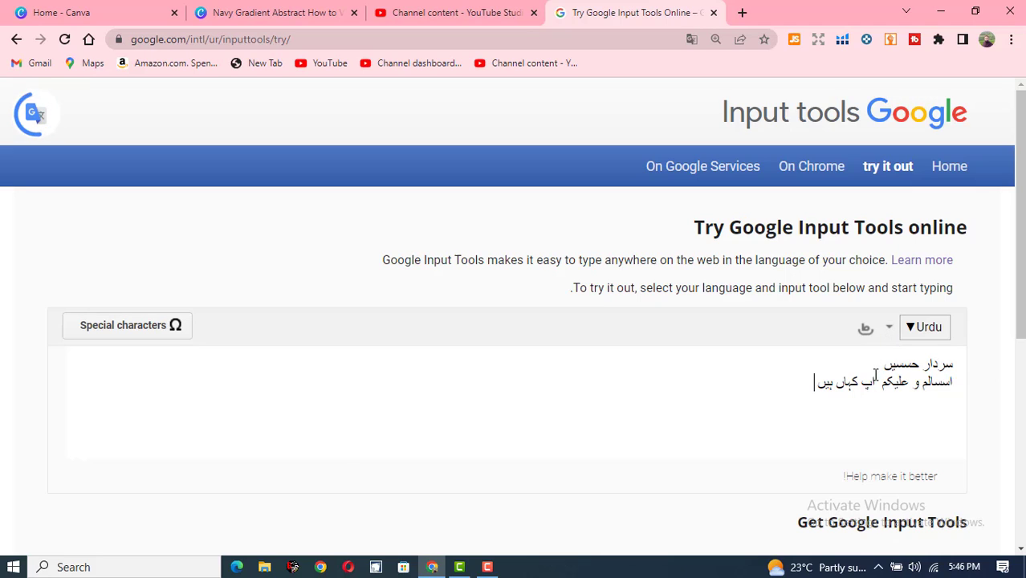
# - Switch to the on-screen Urdu keyboard and start a third line with letters like ف and گ
pyautogui.click(889, 329)
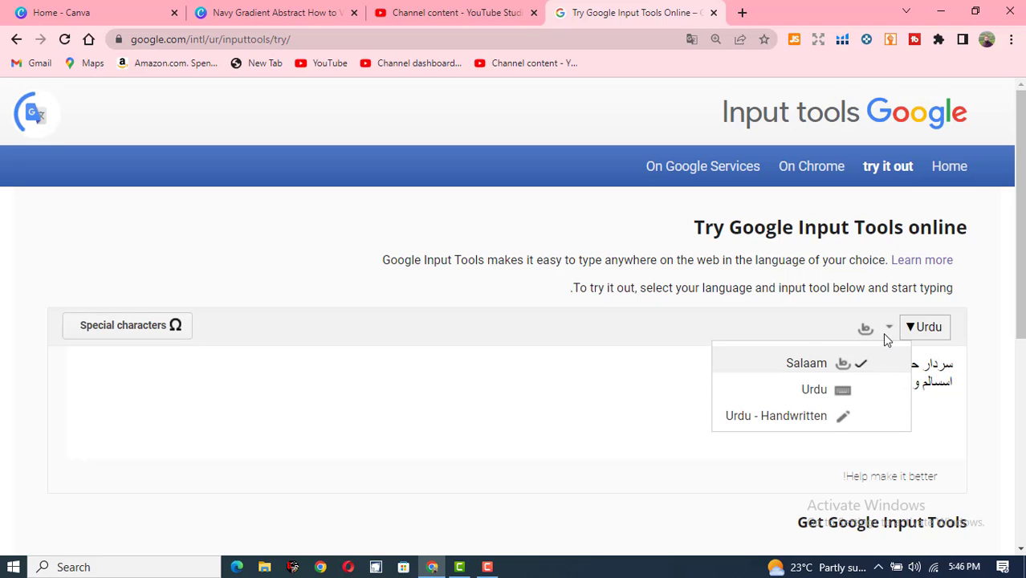
pyautogui.click(814, 390)
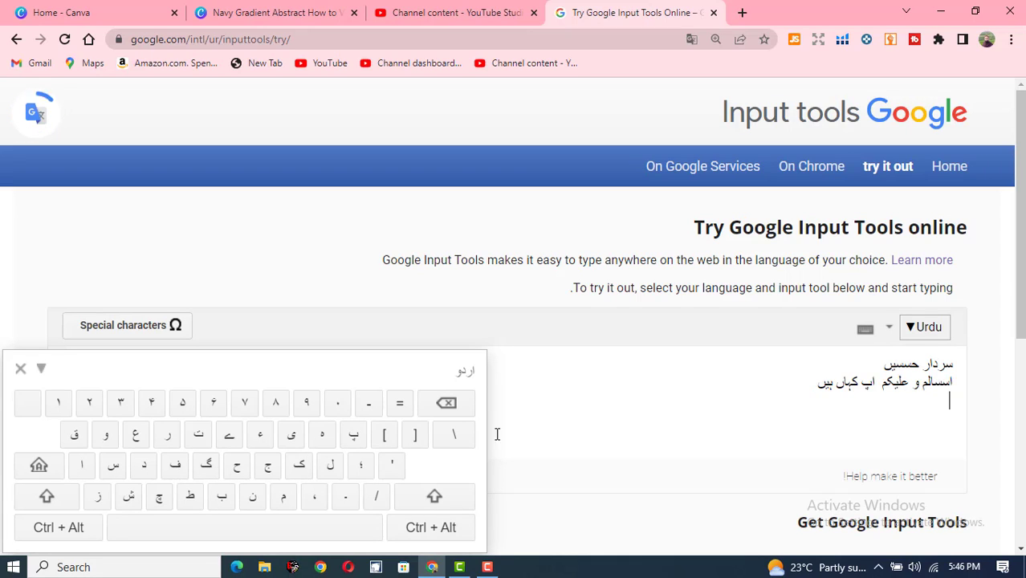
pyautogui.click(267, 468)
pyautogui.click(176, 465)
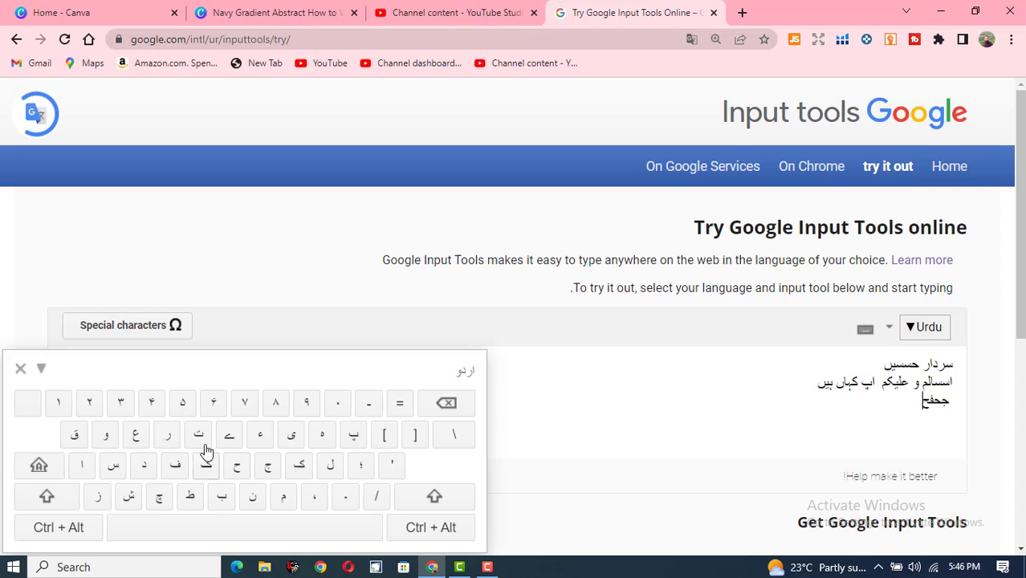
pyautogui.click(174, 464)
pyautogui.click(206, 465)
pyautogui.click(174, 464)
pyautogui.click(206, 465)
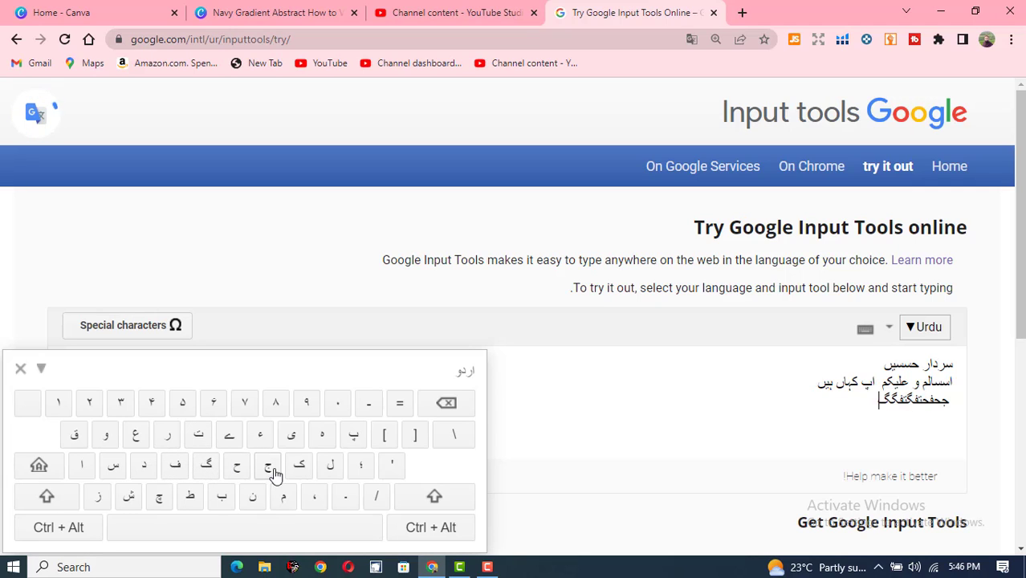
# - Add a space and the letters ء and ح, then bring up the input method list
pyautogui.press('space')
pyautogui.click(258, 434)
pyautogui.click(238, 464)
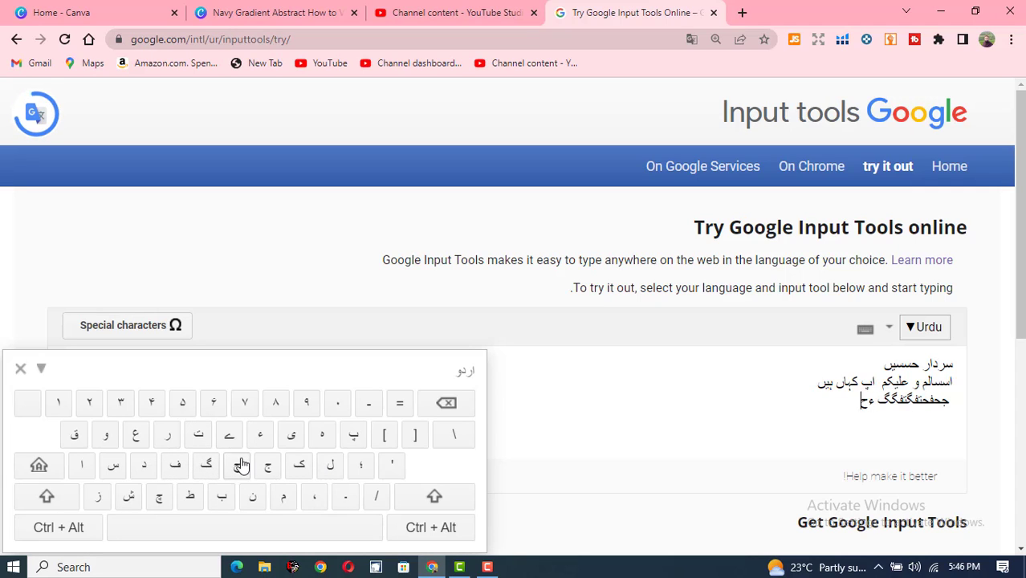
pyautogui.press('space')
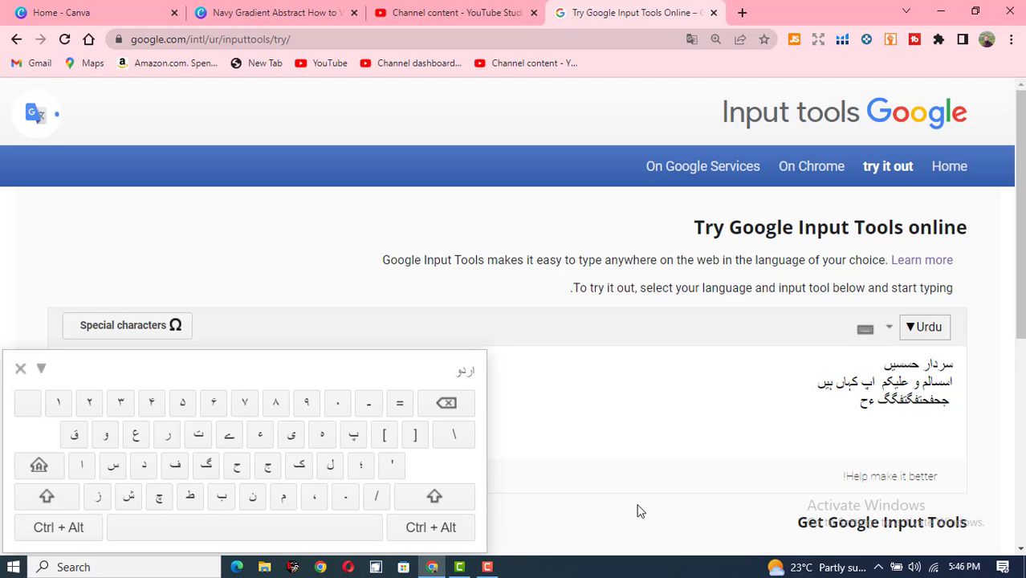
pyautogui.click(888, 327)
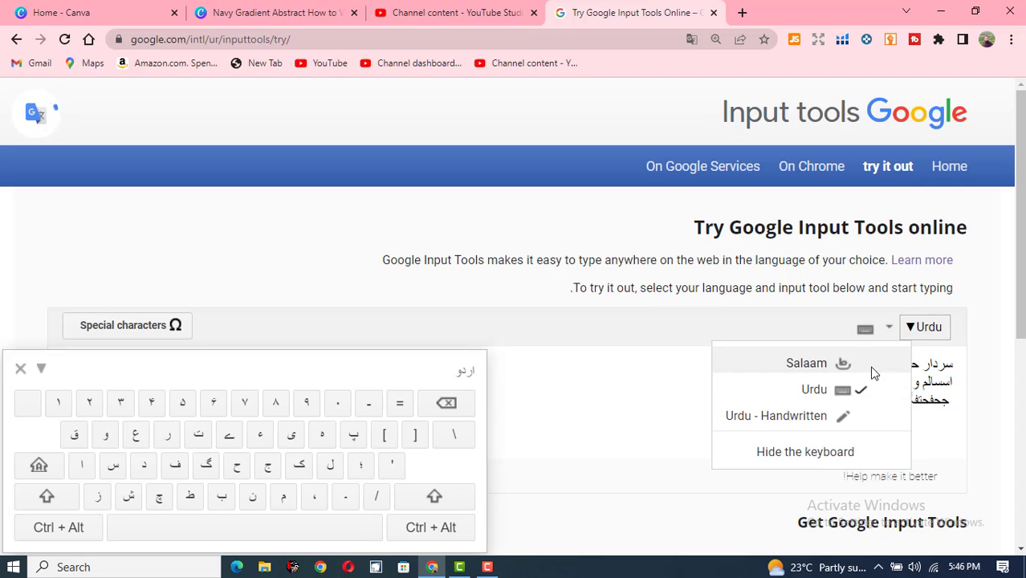
# - Switch to Urdu handwriting, draw سردار حسین on the pad, and insert it on a new line
pyautogui.click(783, 418)
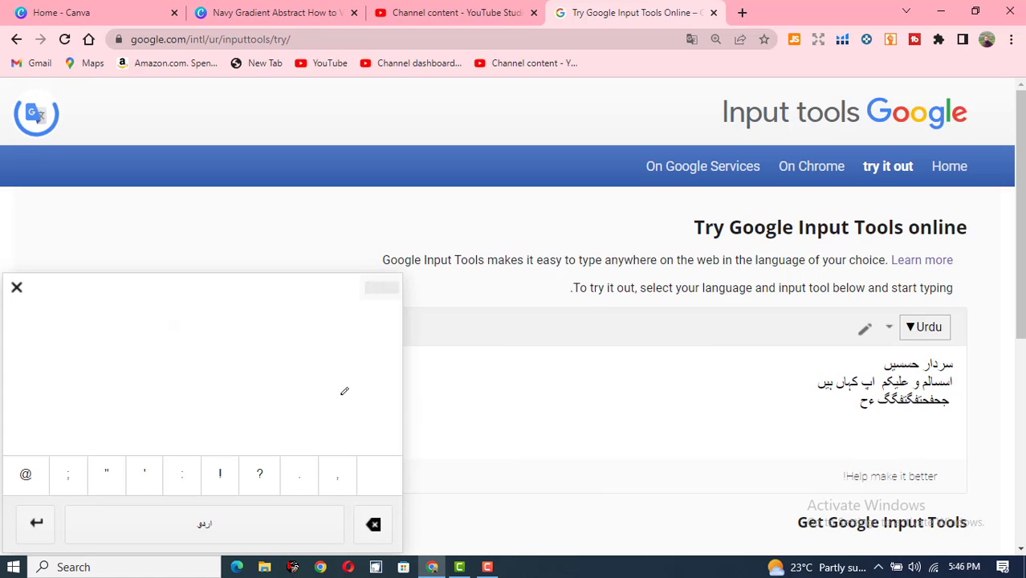
pyautogui.click(889, 430)
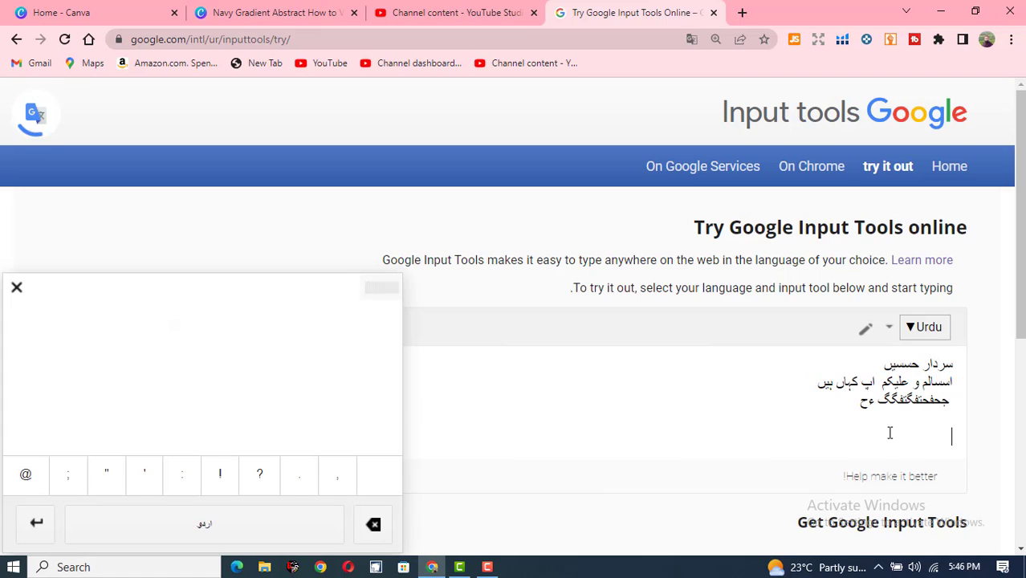
pyautogui.moveTo(338, 313)
pyautogui.mouseDown()
pyautogui.moveTo(256, 347)
pyautogui.moveTo(205, 393)
pyautogui.mouseUp()
pyautogui.moveTo(211, 333)
pyautogui.mouseDown()
pyautogui.moveTo(208, 366)
pyautogui.moveTo(194, 373)
pyautogui.mouseUp()
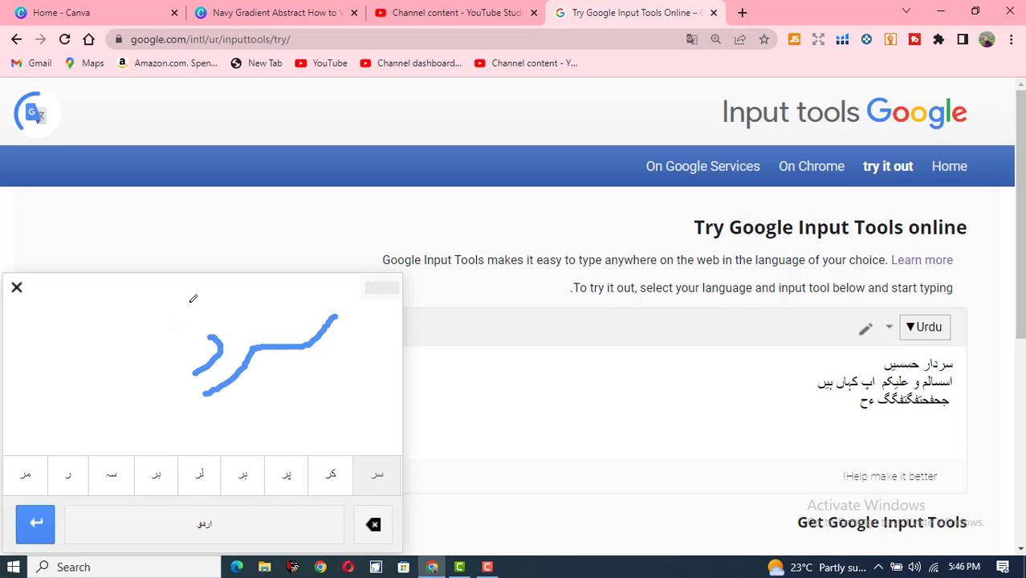
pyautogui.moveTo(188, 301)
pyautogui.mouseDown()
pyautogui.moveTo(191, 338)
pyautogui.moveTo(147, 386)
pyautogui.mouseUp()
pyautogui.moveTo(146, 310)
pyautogui.mouseDown()
pyautogui.moveTo(167, 320)
pyautogui.moveTo(127, 340)
pyautogui.moveTo(80, 346)
pyautogui.moveTo(55, 401)
pyautogui.moveTo(22, 355)
pyautogui.mouseUp()
pyautogui.click(43, 363)
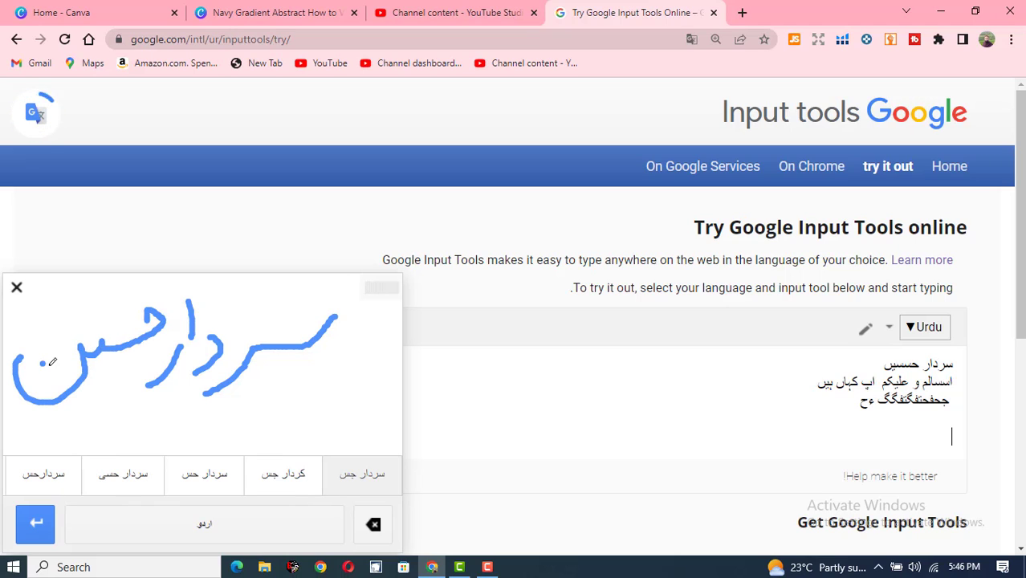
pyautogui.click(102, 378)
pyautogui.click(109, 373)
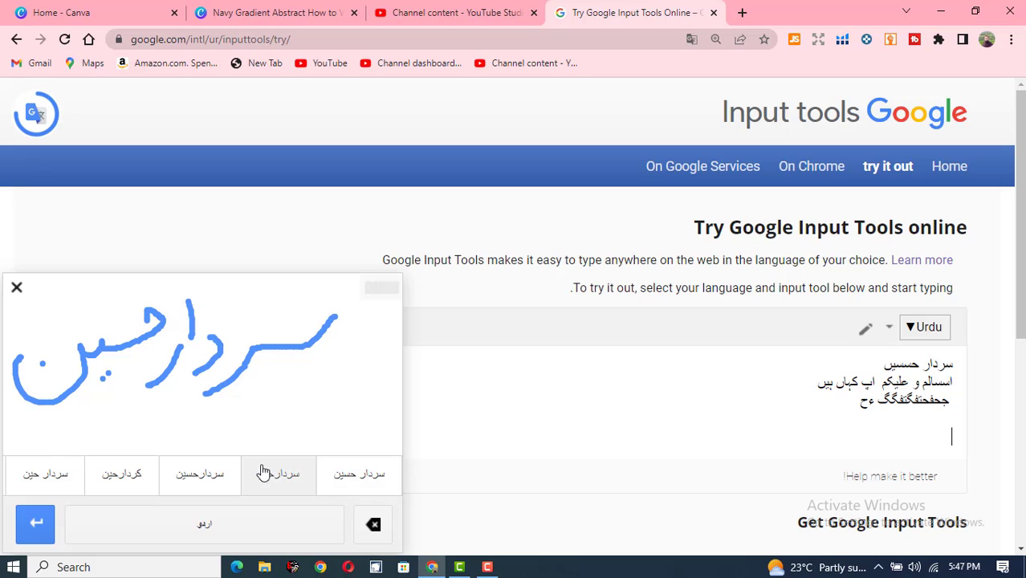
pyautogui.click(359, 477)
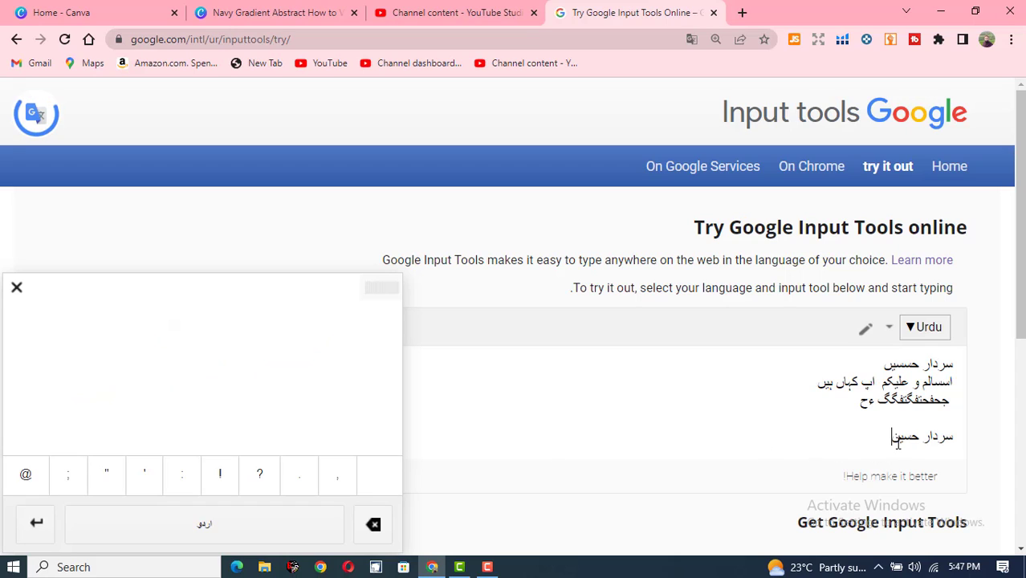
pyautogui.press('Return')
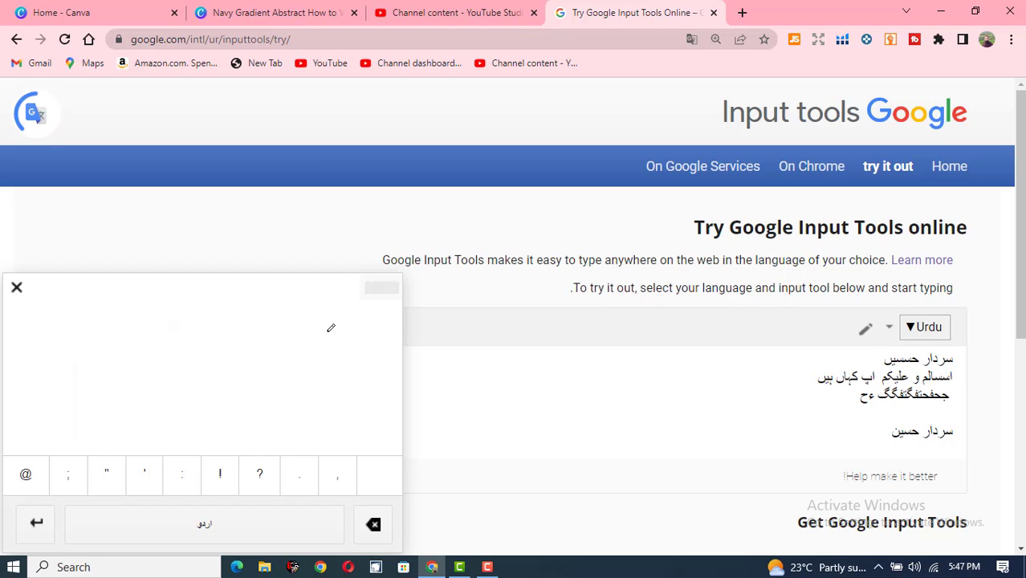
# - Handwrite آپ with its three dots and insert it after the name
pyautogui.moveTo(327, 323); pyautogui.dragTo(327, 365)
pyautogui.moveTo(334, 305); pyautogui.dragTo(219, 349)
pyautogui.click(242, 378)
pyautogui.click(268, 376)
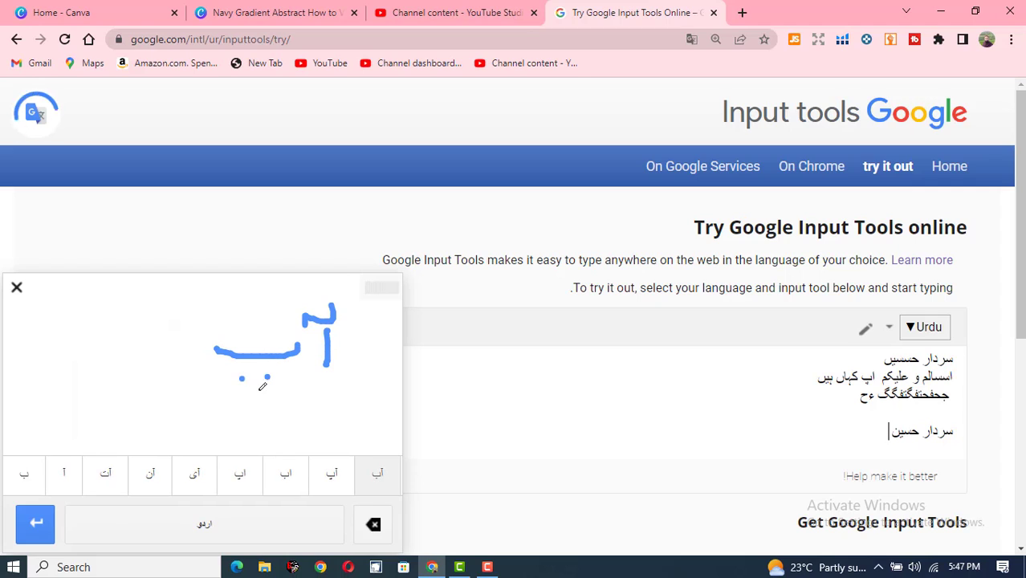
pyautogui.click(257, 390)
pyautogui.click(380, 477)
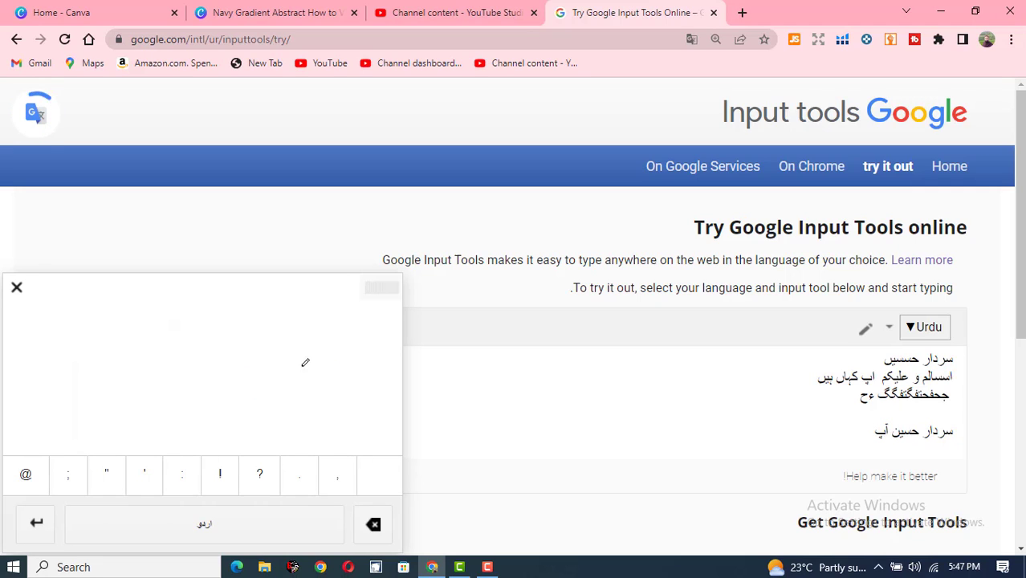
# - Handwrite کہاں and insert it after آپ
pyautogui.moveTo(310, 337)
pyautogui.mouseDown()
pyautogui.moveTo(264, 376)
pyautogui.moveTo(254, 335)
pyautogui.mouseUp()
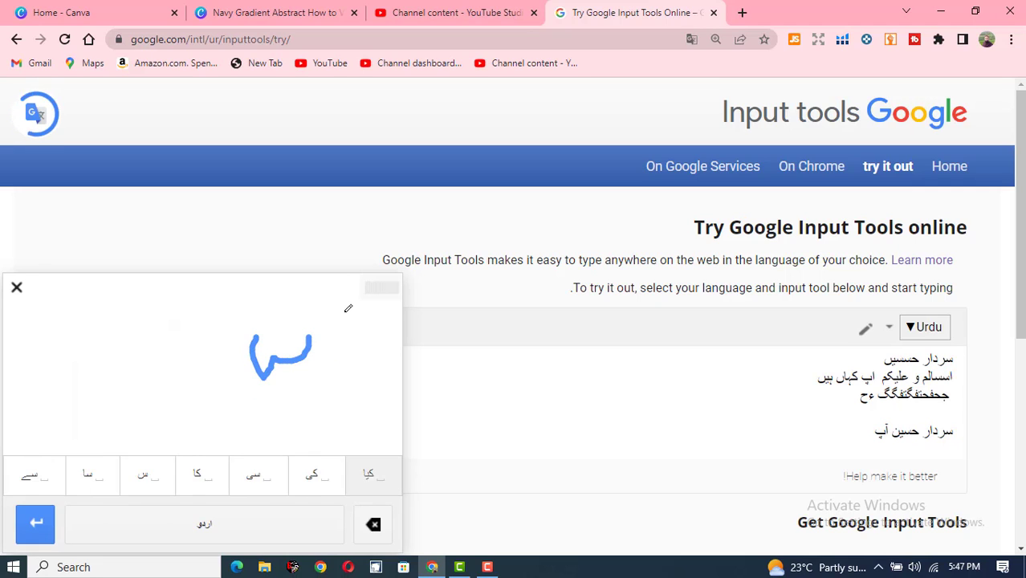
pyautogui.moveTo(349, 309); pyautogui.dragTo(311, 324)
pyautogui.moveTo(301, 396)
pyautogui.mouseDown()
pyautogui.moveTo(265, 398)
pyautogui.moveTo(262, 370)
pyautogui.moveTo(246, 383)
pyautogui.moveTo(216, 359)
pyautogui.mouseUp()
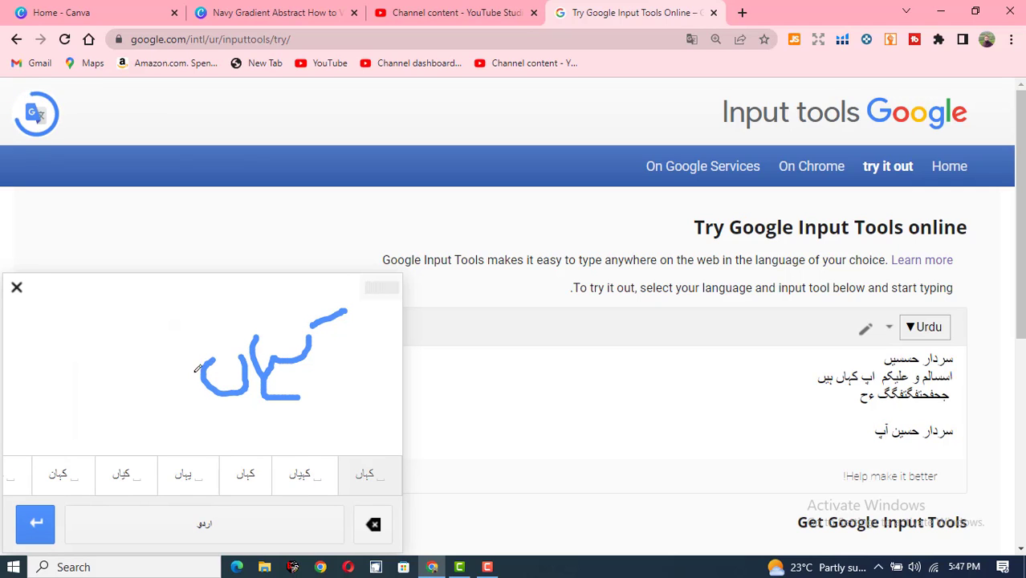
pyautogui.click(364, 475)
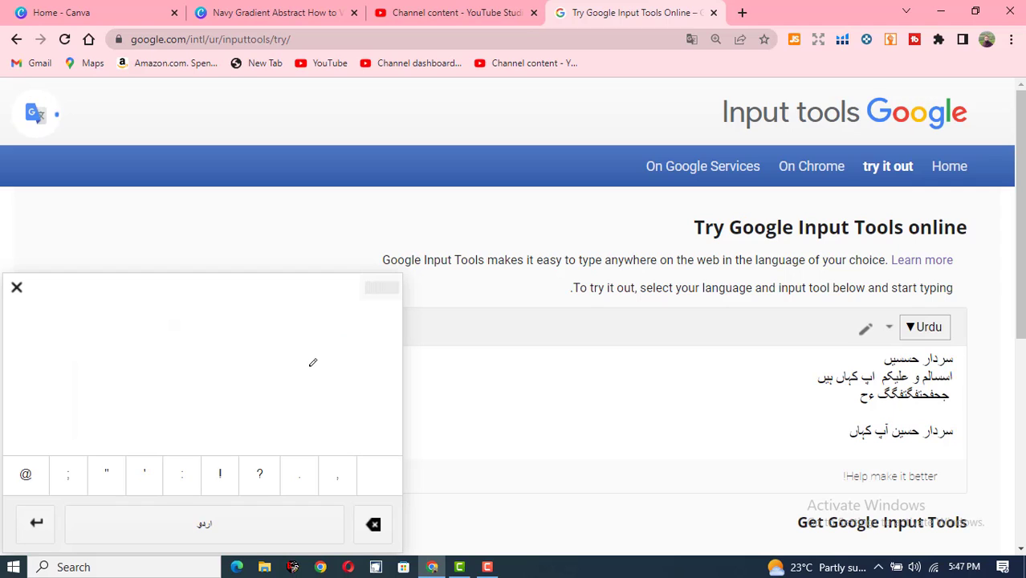
# - Handwrite ہیں with its two dots and insert it after کہاں
pyautogui.moveTo(307, 338)
pyautogui.mouseDown()
pyautogui.moveTo(185, 367)
pyautogui.moveTo(193, 350)
pyautogui.mouseUp()
pyautogui.moveTo(331, 373); pyautogui.dragTo(284, 360)
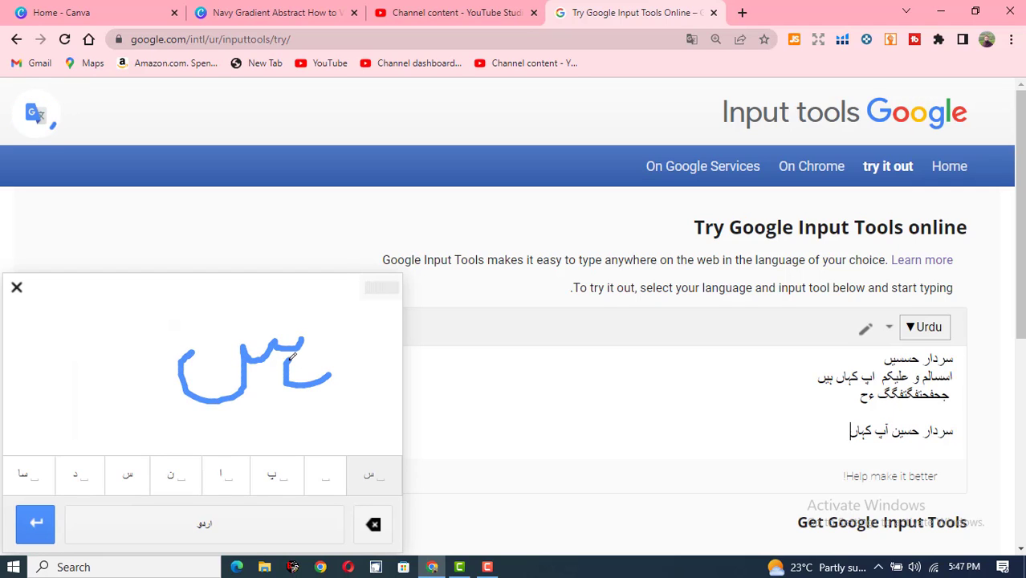
pyautogui.click(265, 405)
pyautogui.click(280, 400)
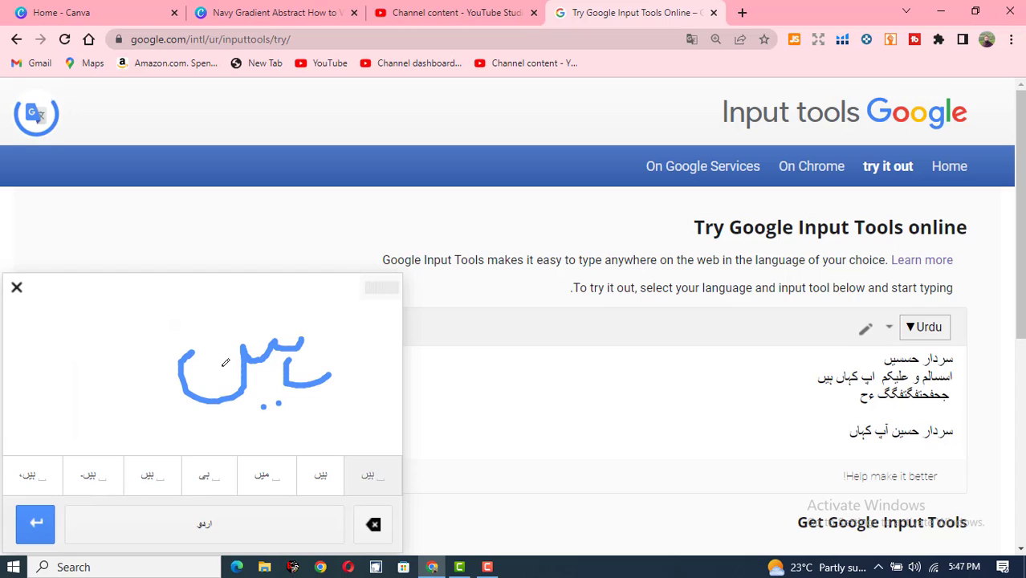
pyautogui.click(371, 476)
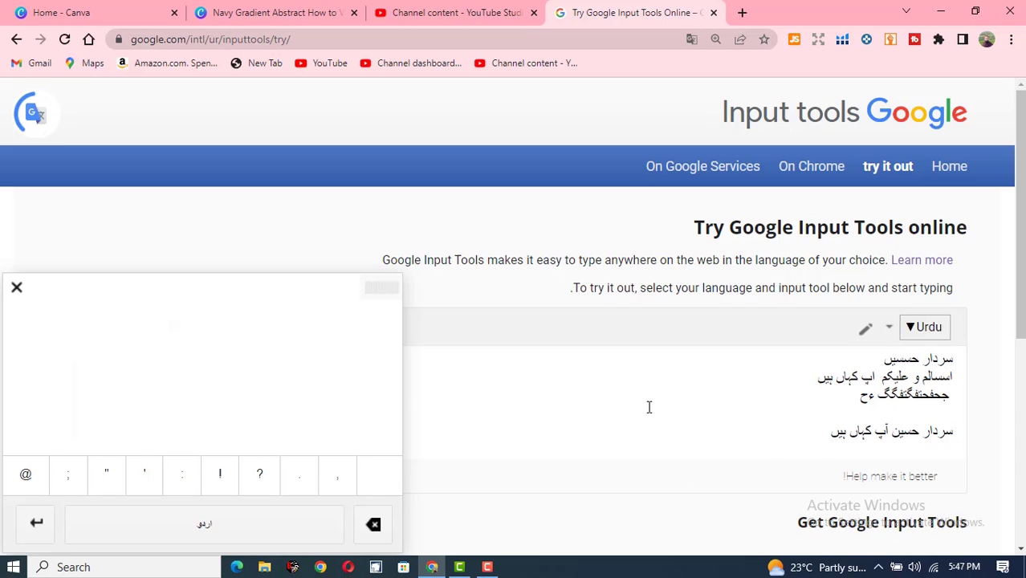
pyautogui.click(889, 331)
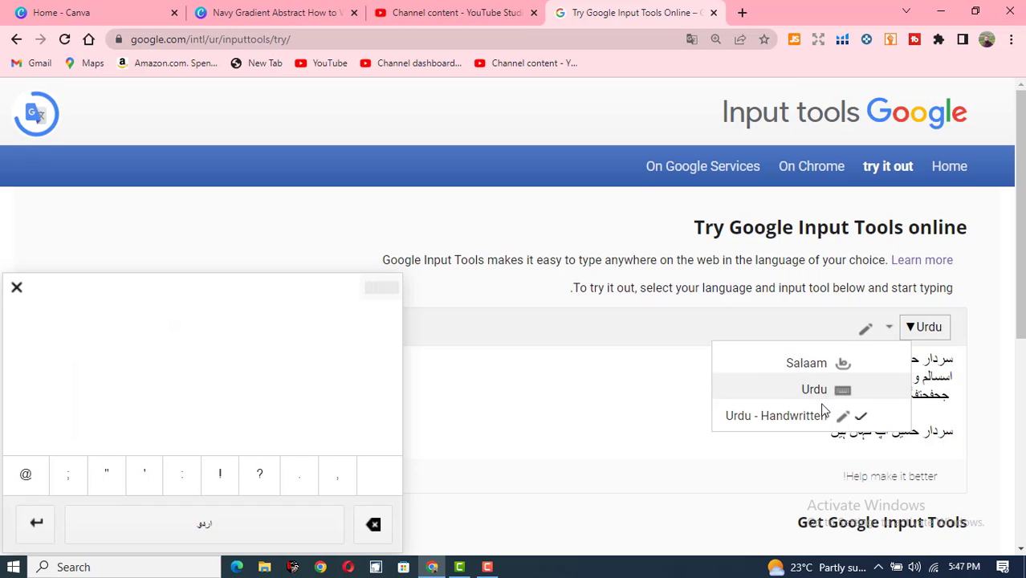
pyautogui.click(756, 448)
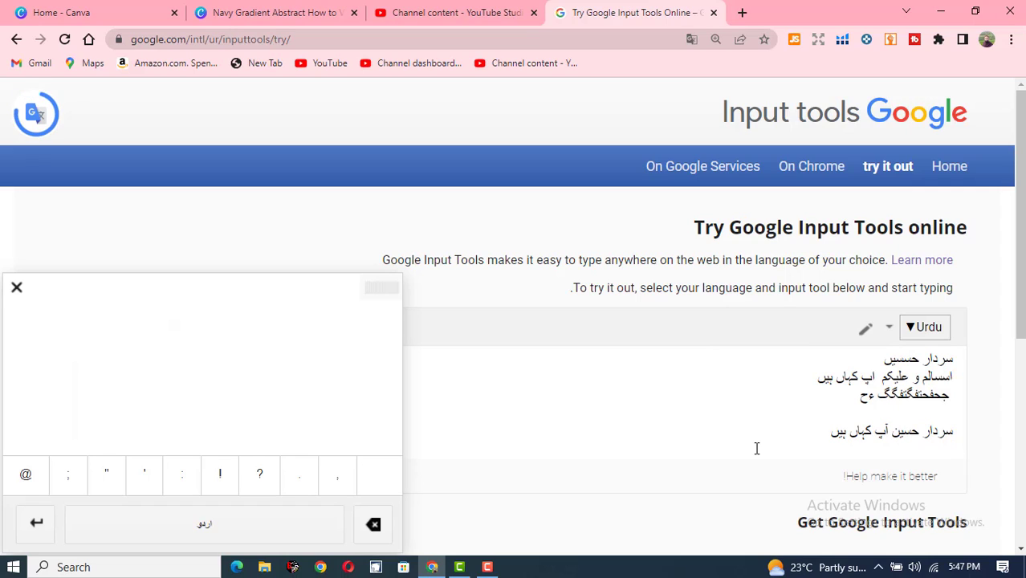
pyautogui.scroll(-1, 773, 436)
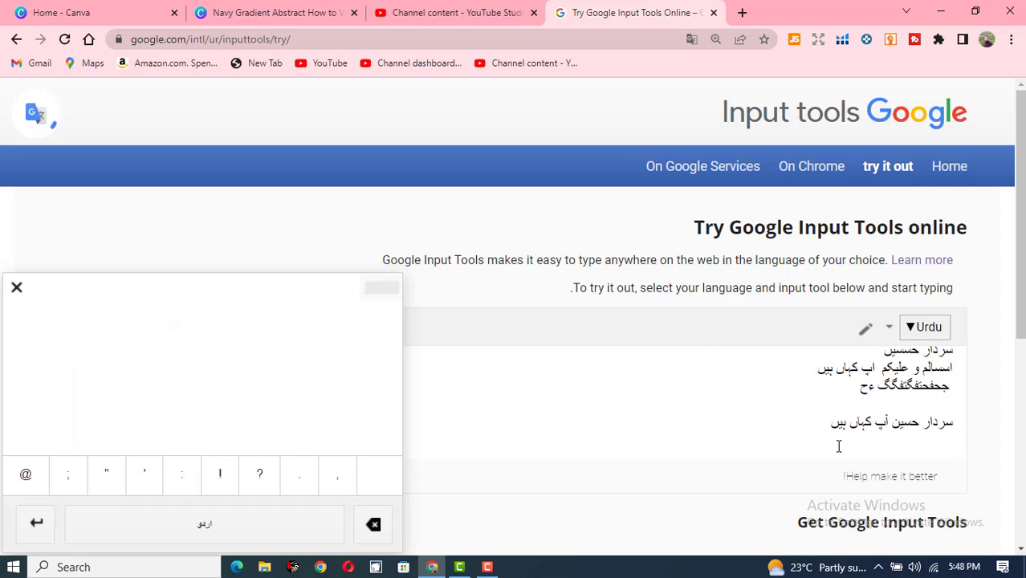